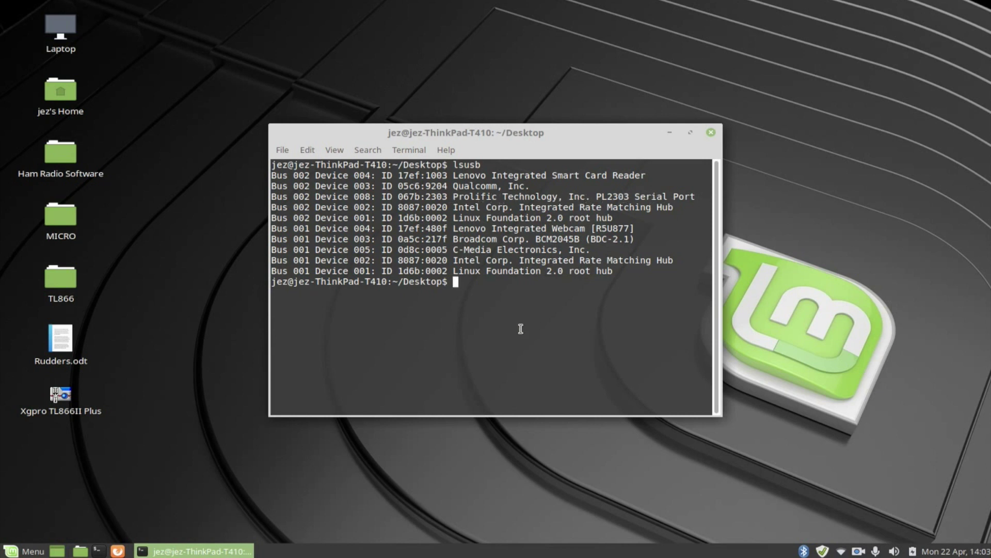
- List the connected USB devices with lsusb twice to compare the output with the programming cable unplugged and reconnected
key("Up")
key("Return")
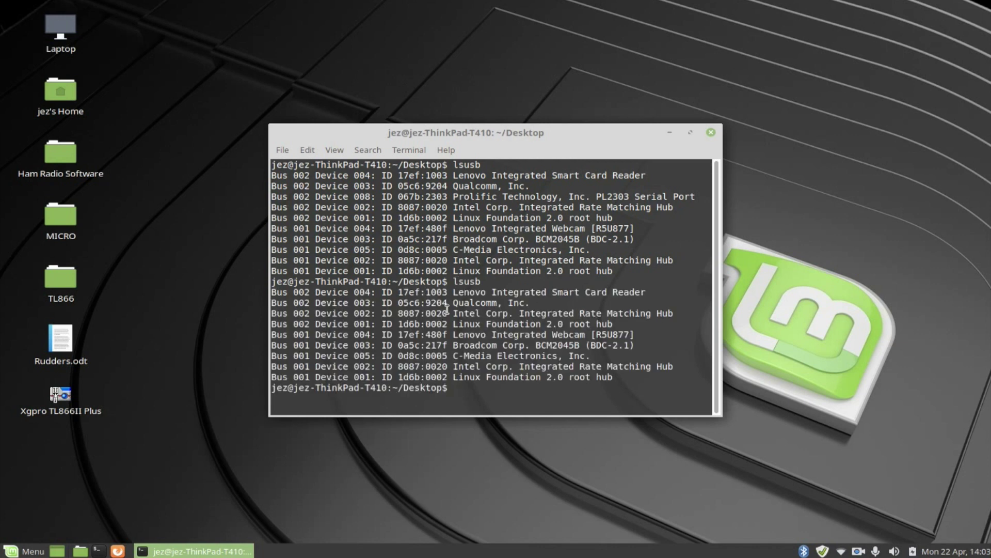
key("Up")
key("Return")
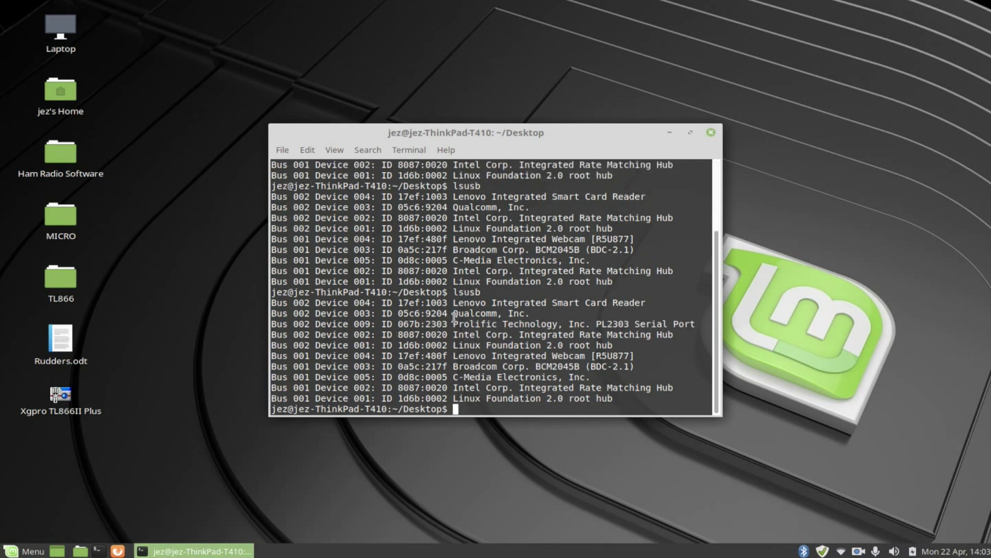
- Read the lsusb manual page through to its end, and close the terminal
type("man lsusb")
key("Return")
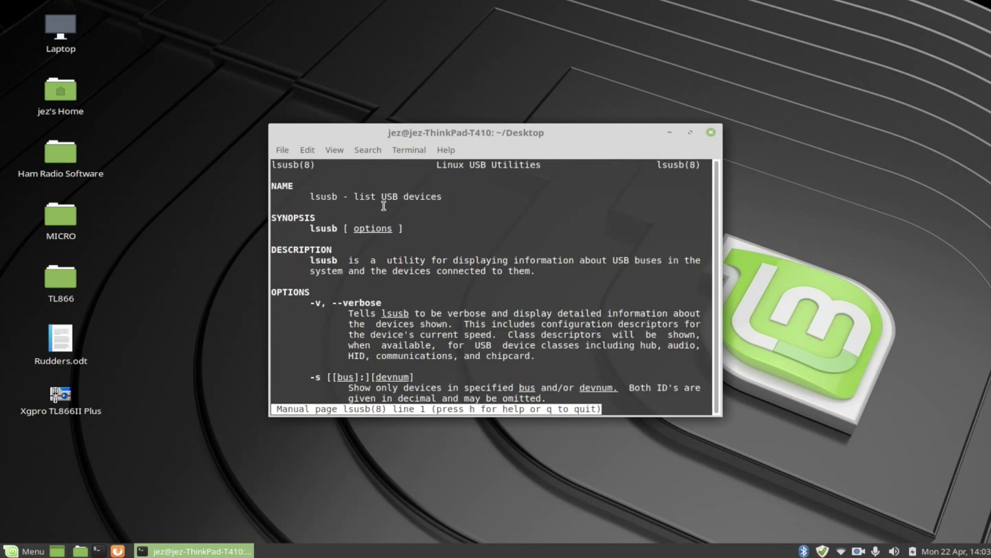
scroll(569, 207, "down", 12)
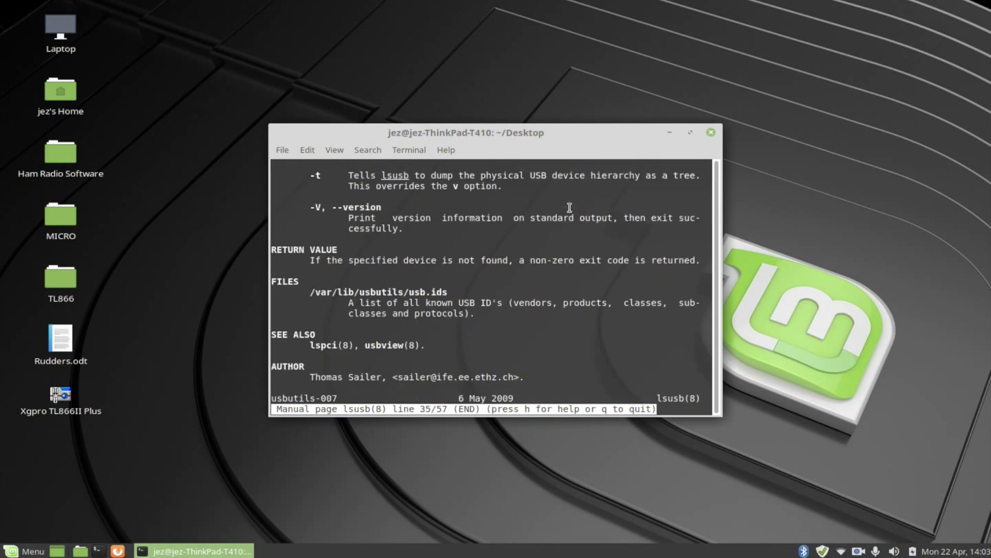
left_click(711, 133)
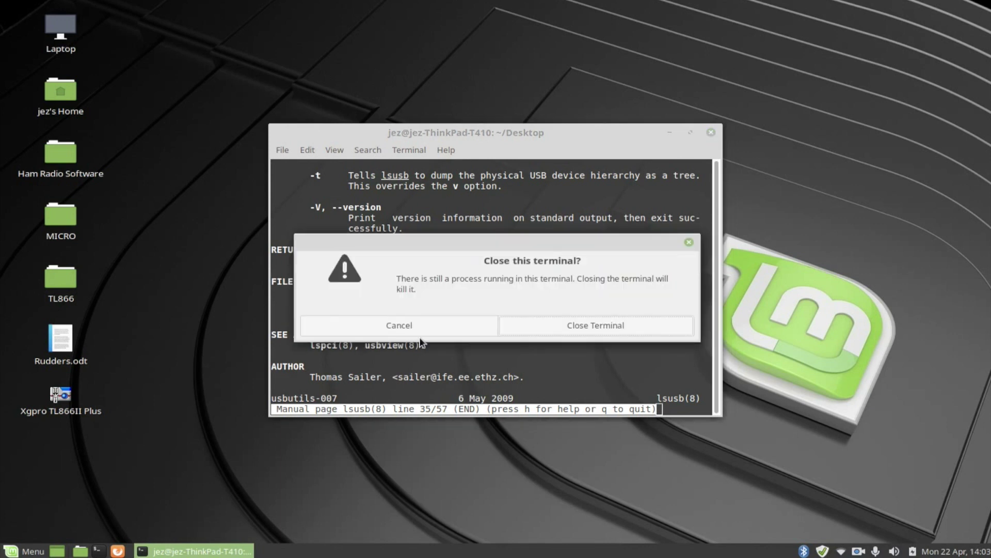
left_click(519, 328)
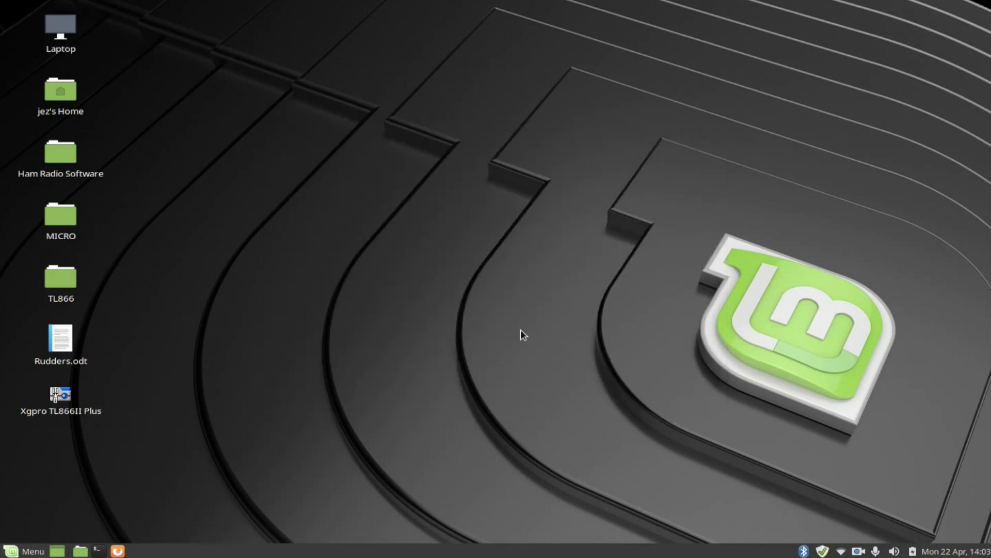
- Search the Software Manager for "chirp", view the Chirp package's details, and close the Software Manager
left_click(25, 551)
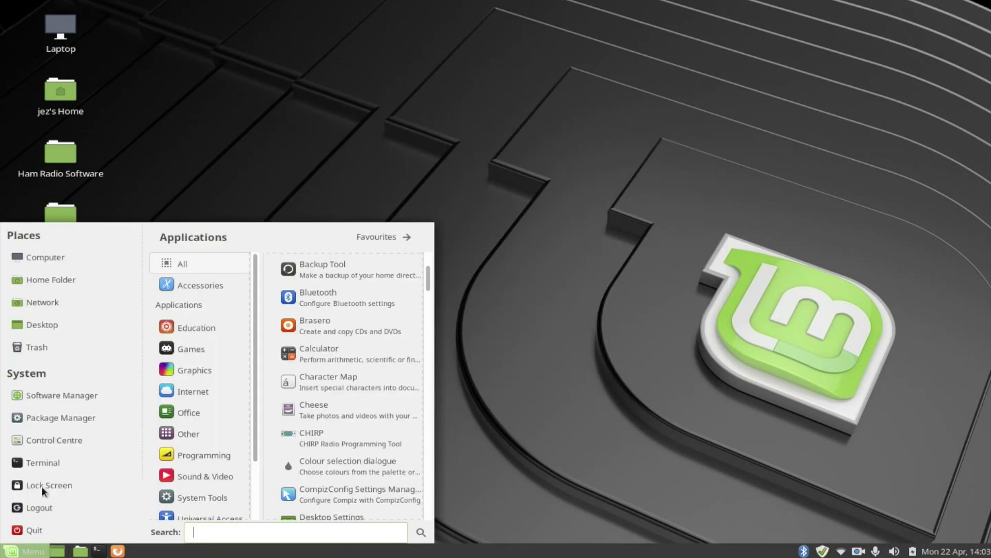
left_click(61, 398)
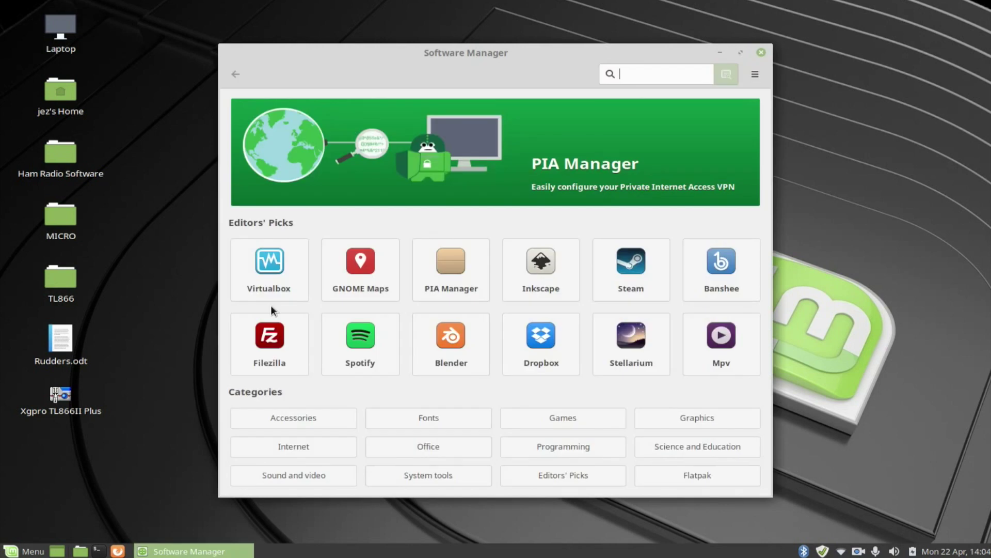
type("chirp")
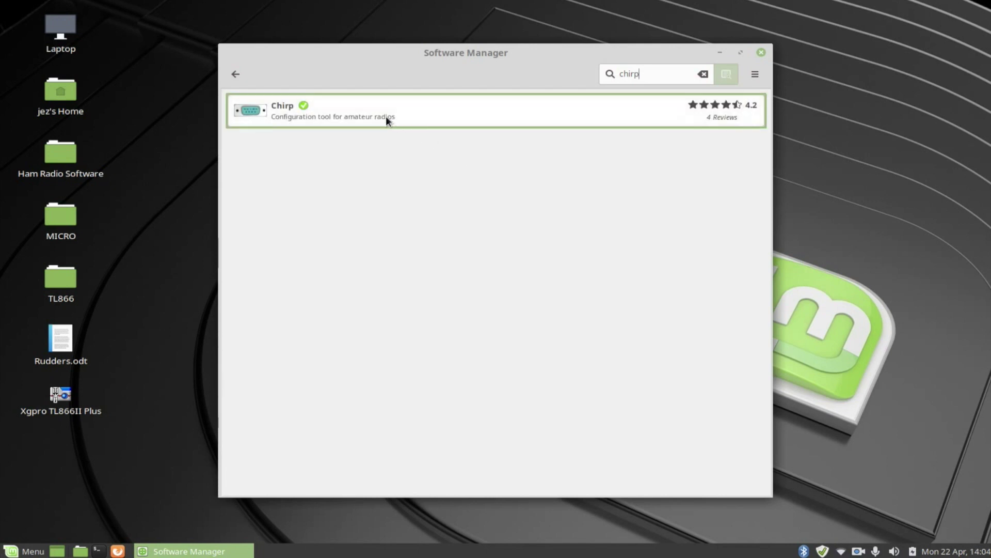
left_click(386, 115)
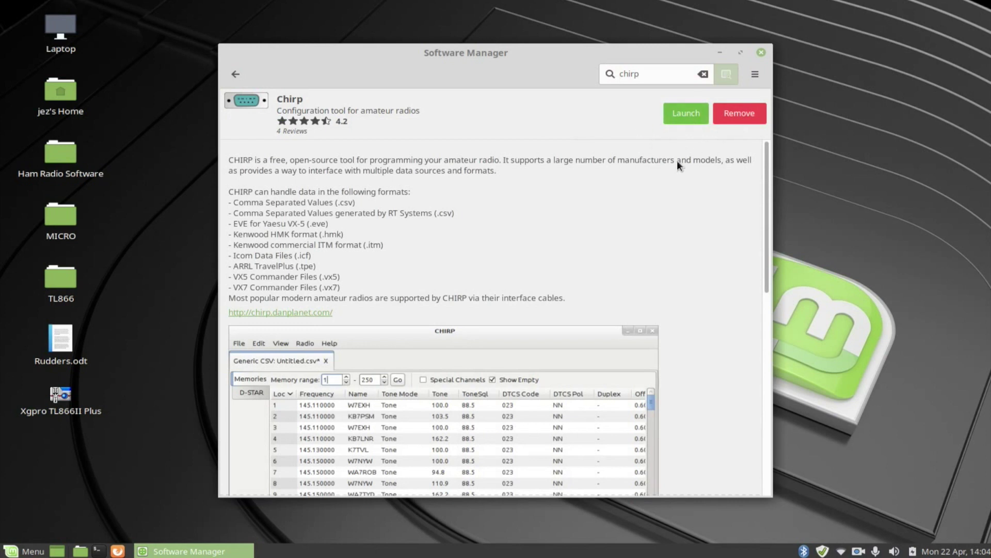
left_click(762, 52)
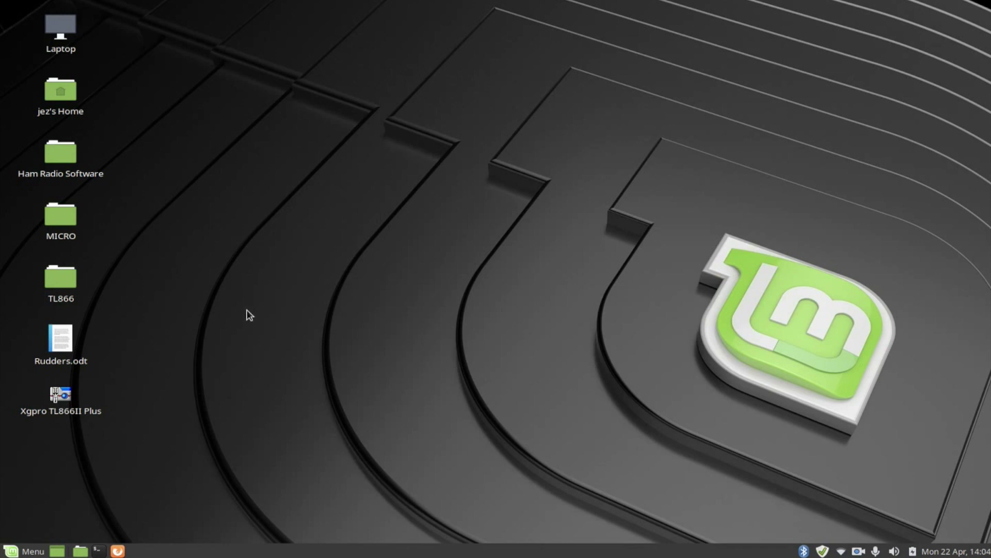
- Look for the CHIRP entry in the list of all installed applications without launching it
left_click(17, 551)
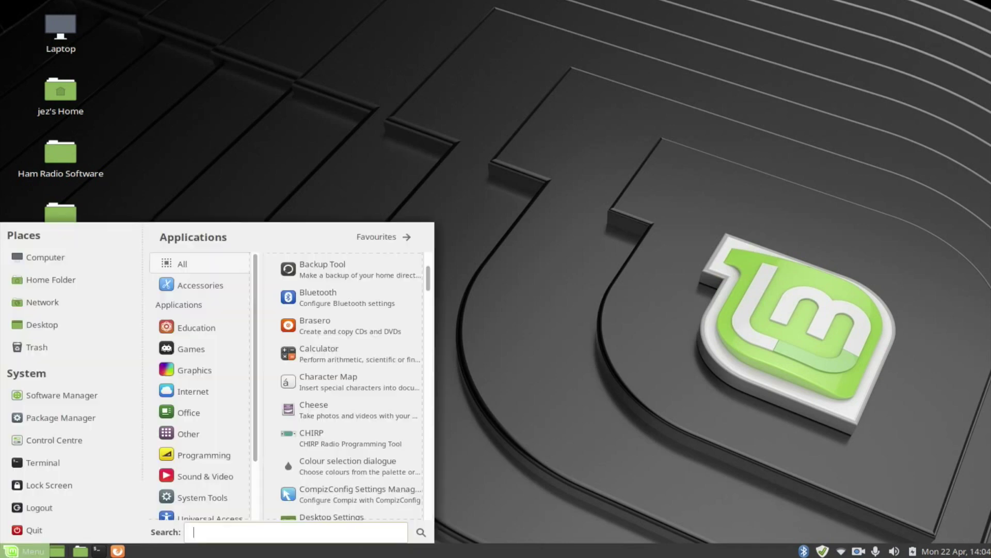
left_click(197, 259)
scroll(334, 327, "down", 5)
scroll(334, 327, "down", 2)
scroll(333, 327, "up", 5)
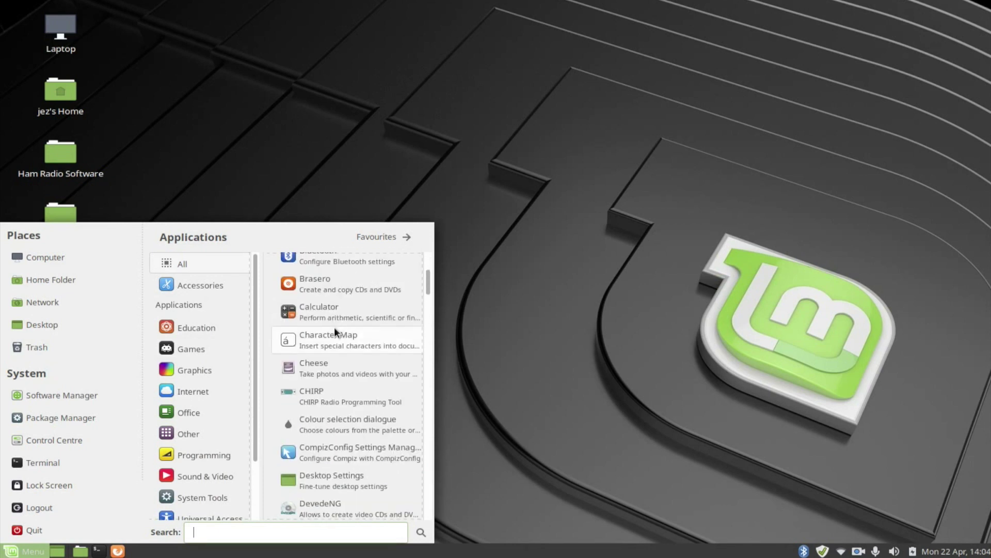
left_click(534, 304)
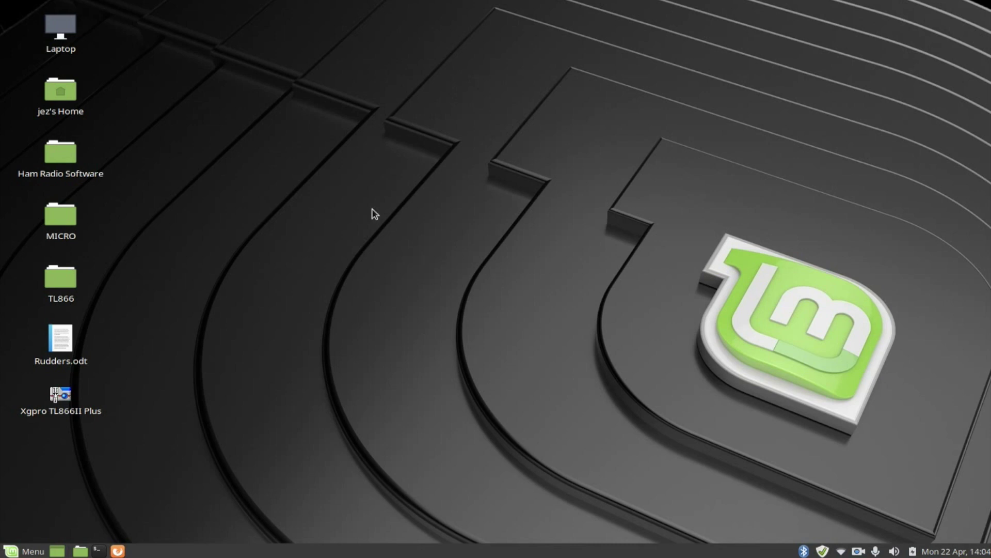
- Open a terminal from the desktop and launch CHIRP as superuser with "sudo chirpw", entering the account password
right_click(338, 192)
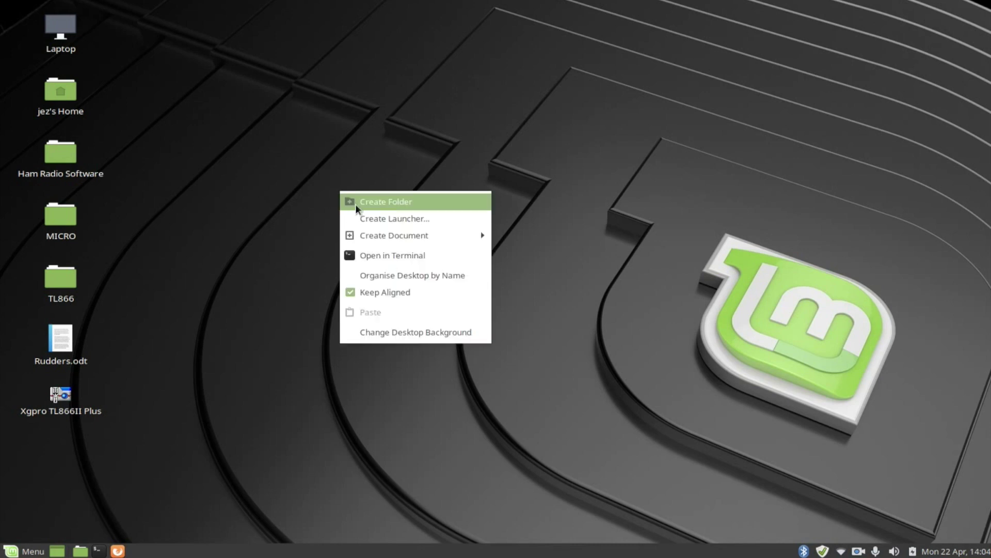
left_click(380, 253)
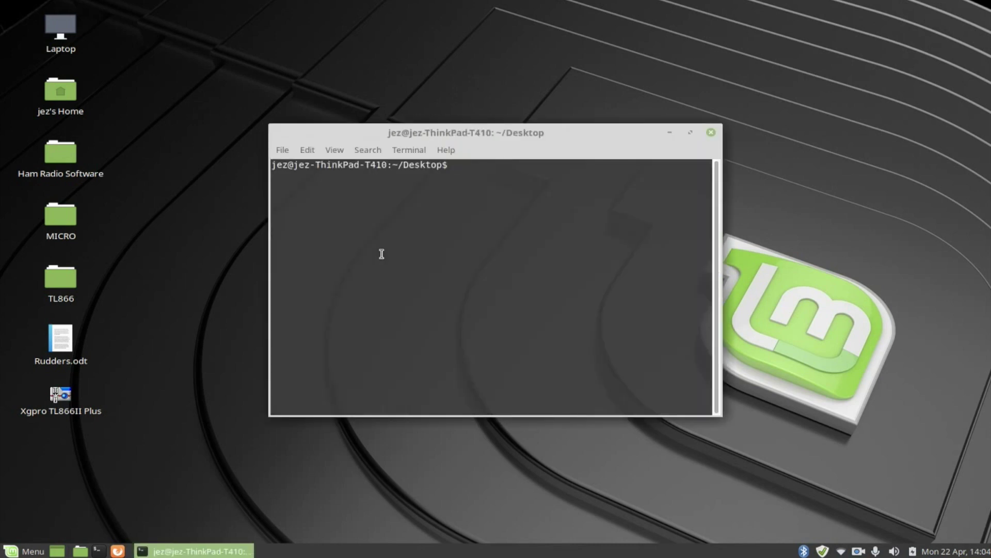
type("sudo chirp")
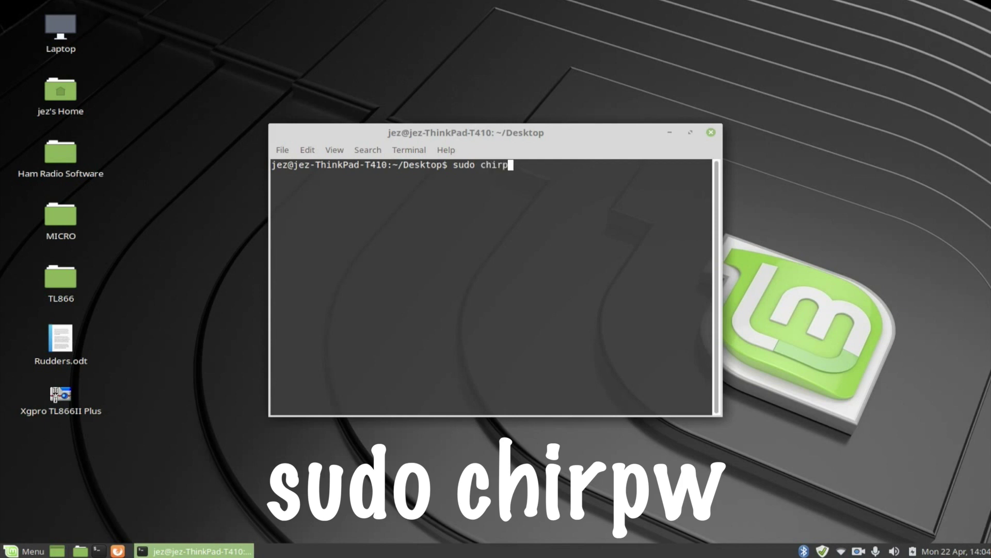
type("w")
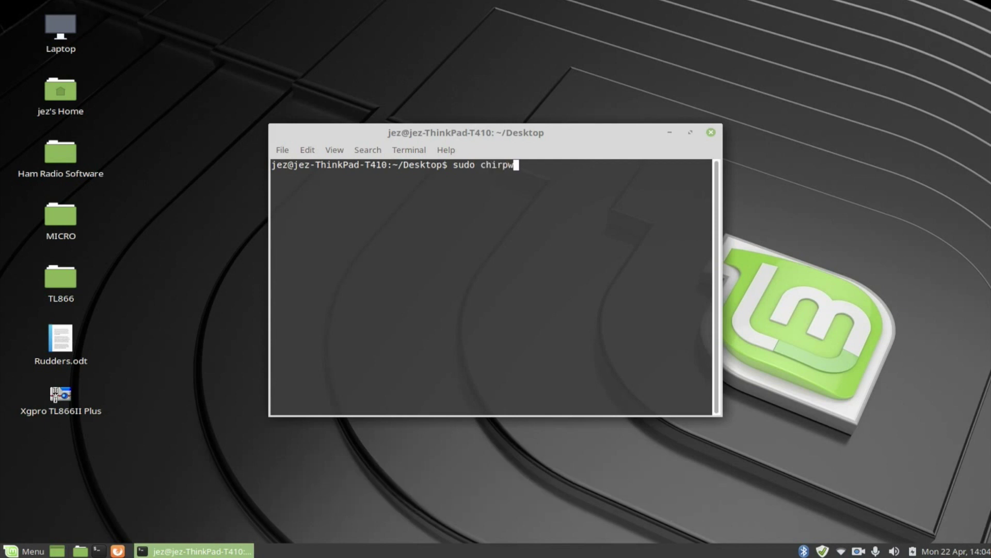
key("Return")
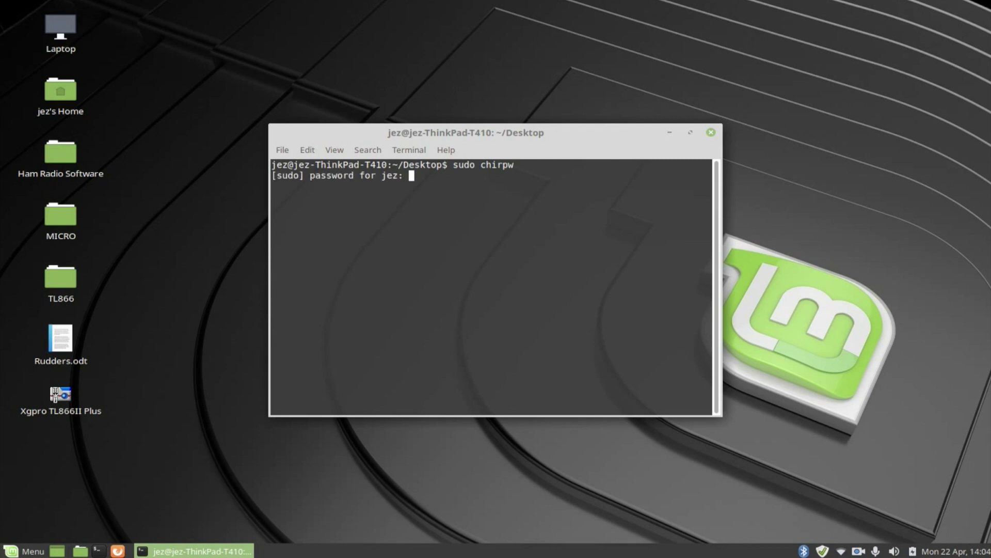
type("********")
key("Return")
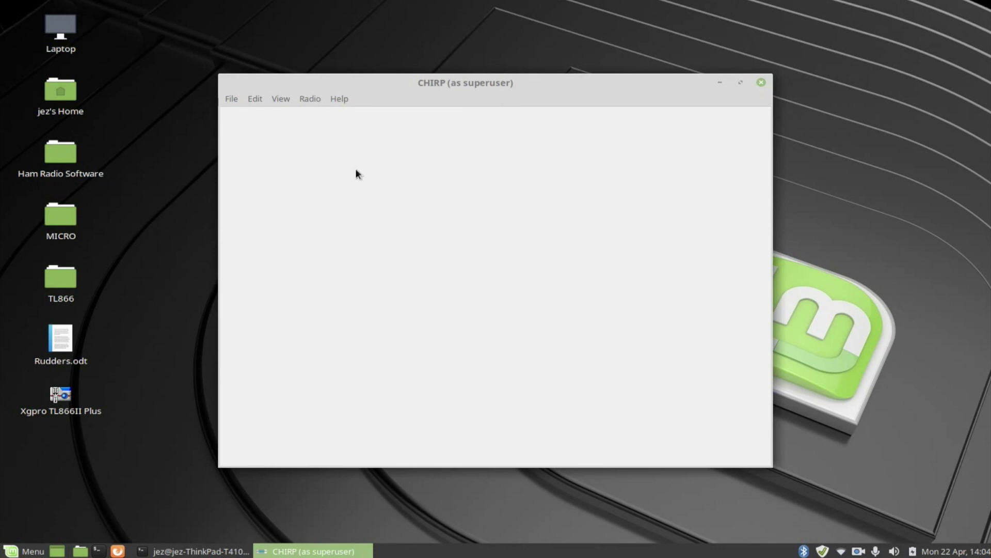
- Download the memories from the Baofeng UV-5R over port /dev/ttyUSB1, agreeing to proceed with the experimental driver
left_click(310, 98)
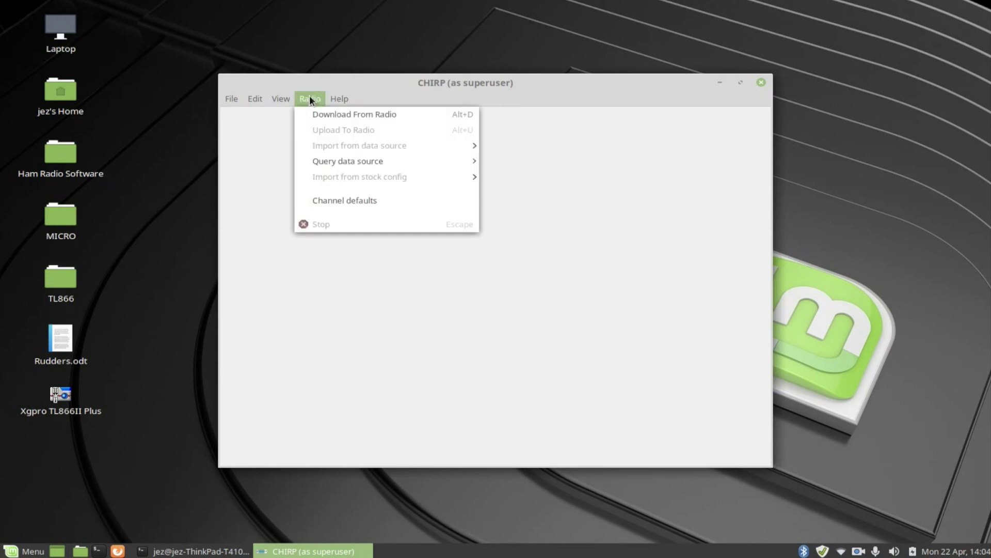
left_click(327, 116)
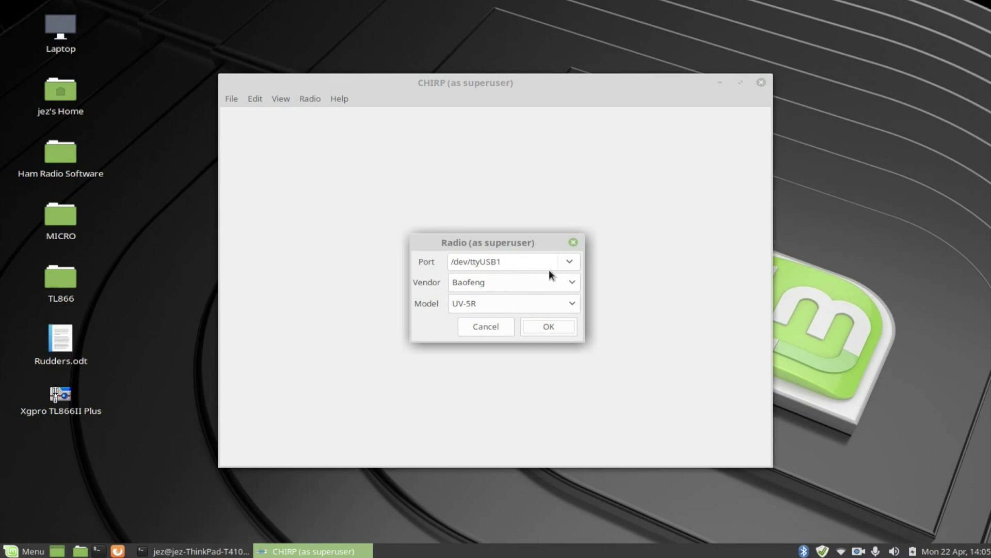
left_click(577, 264)
scroll(512, 378, "down", 1)
scroll(513, 380, "down", 3)
scroll(512, 381, "up", 4)
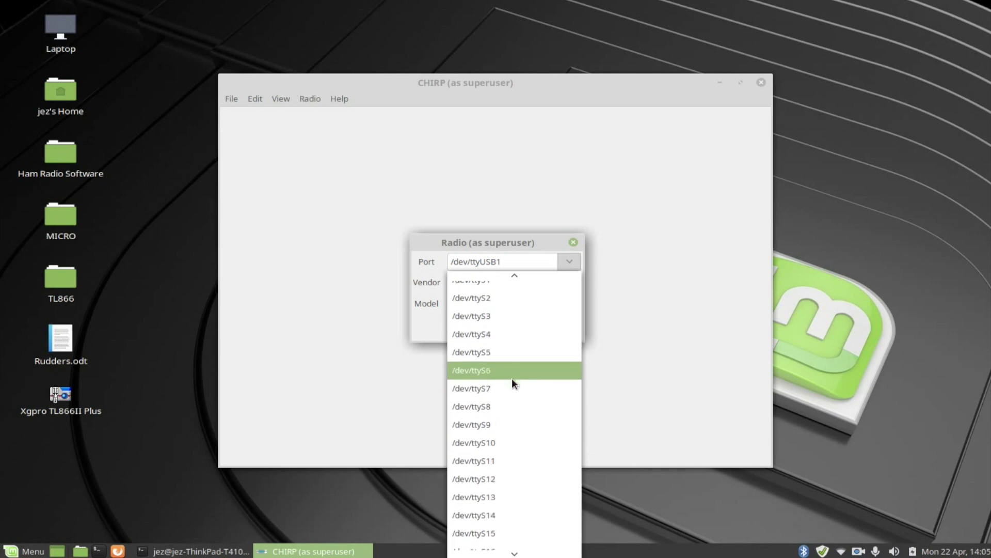
left_click(527, 251)
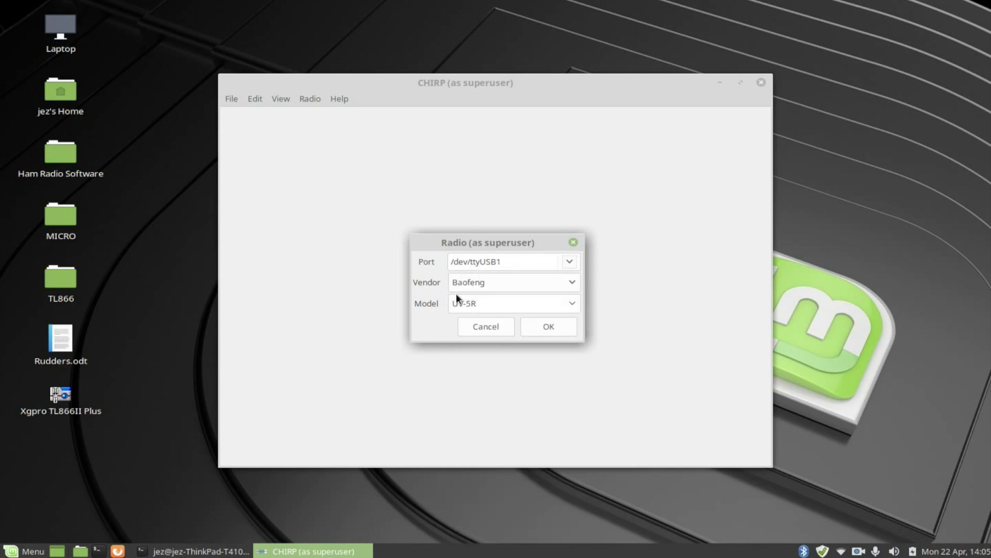
left_click(557, 327)
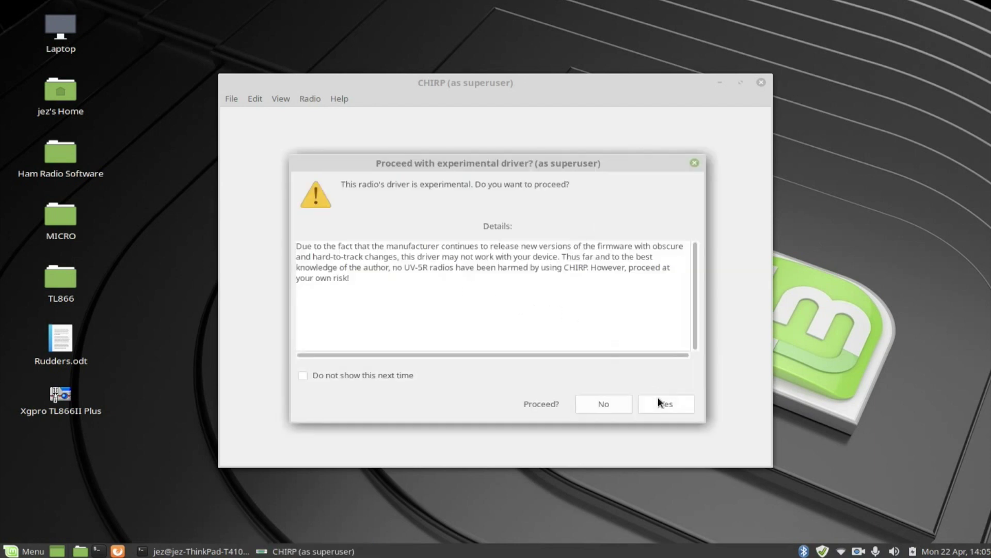
left_click(665, 410)
left_click(586, 363)
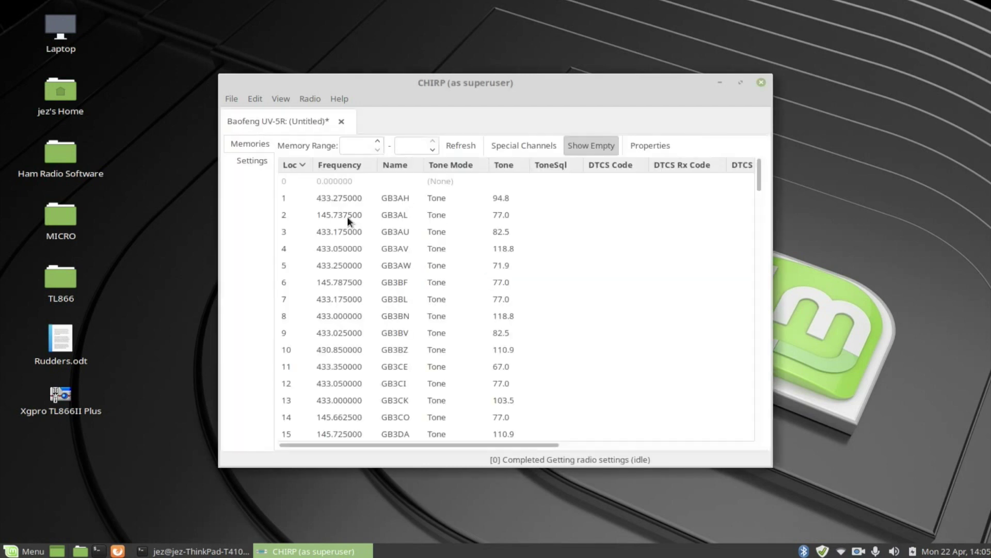
- Look through the radio's downloaded memory channels and its Basic and Other settings
scroll(385, 227, "down", 20)
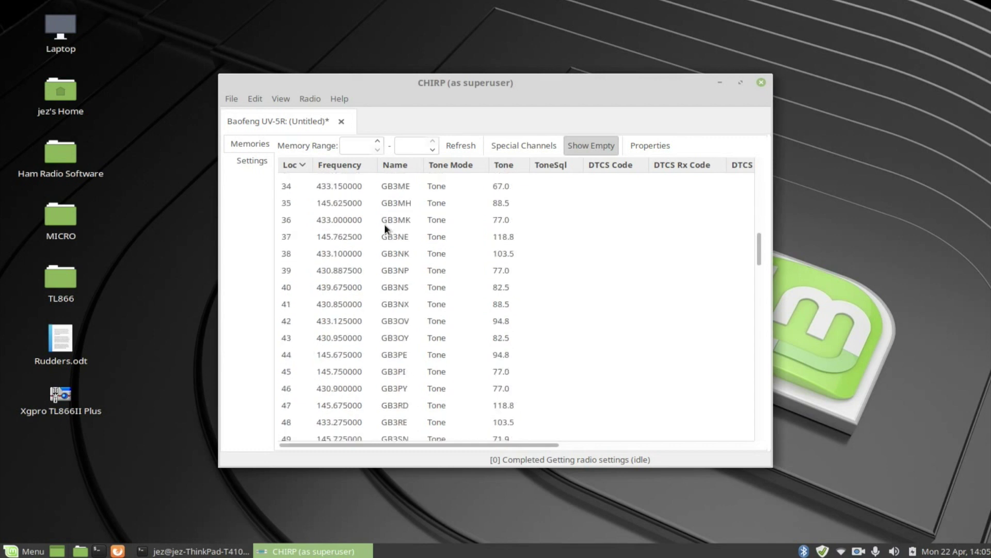
scroll(384, 227, "up", 10)
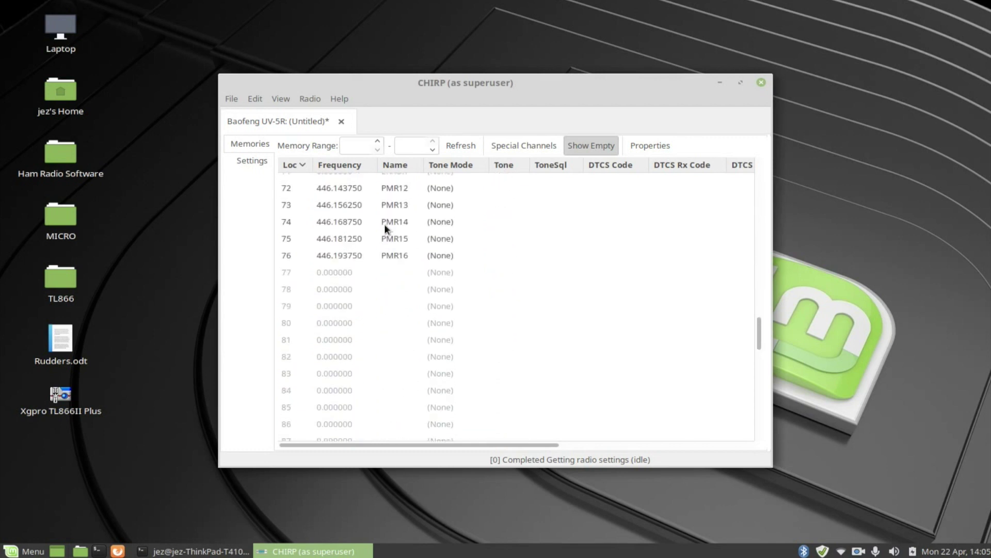
scroll(385, 228, "up", 12)
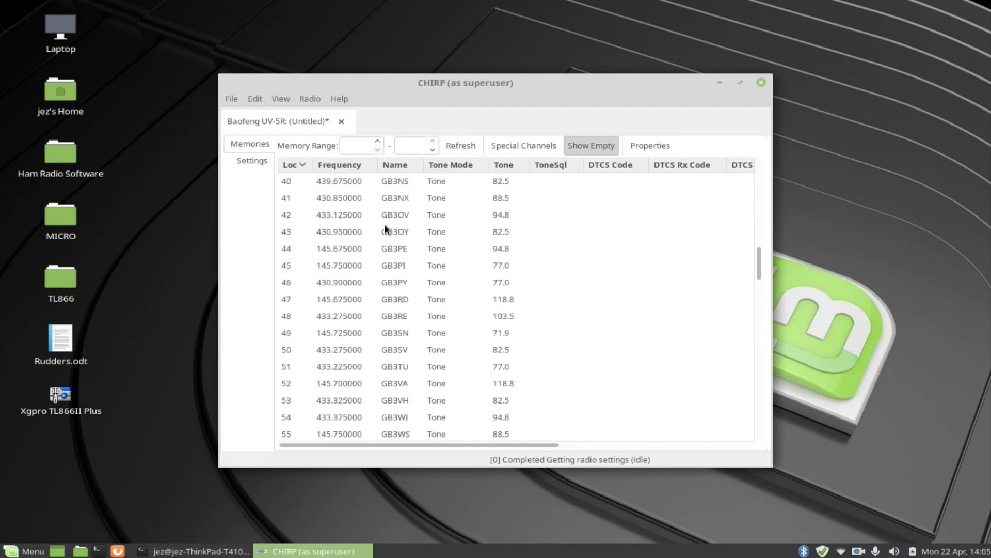
left_click(249, 157)
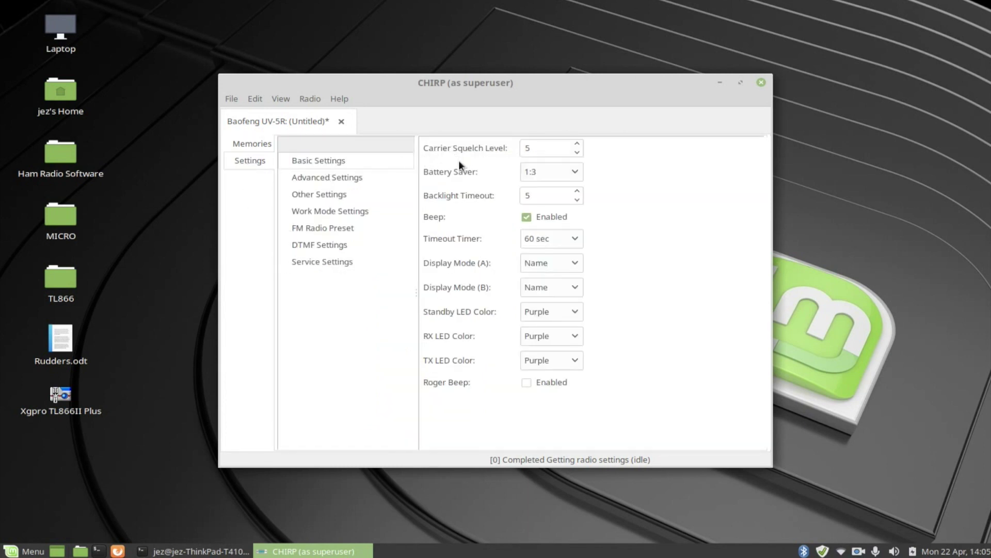
left_click(326, 199)
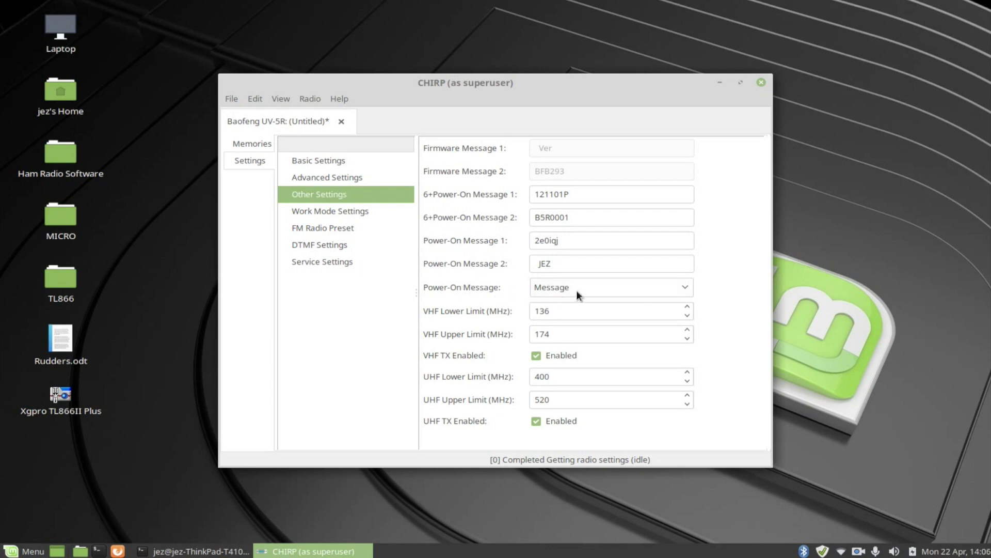
left_click(261, 144)
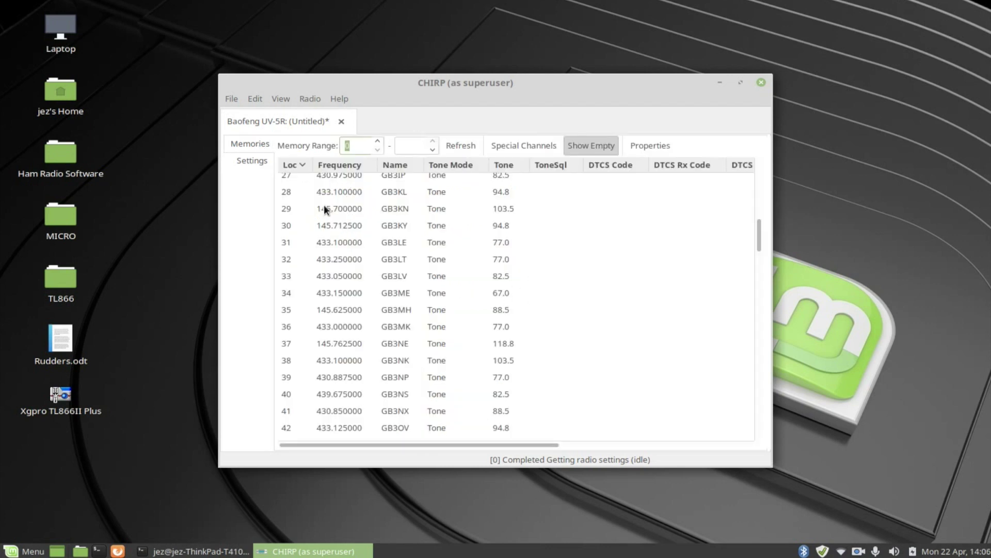
- View the Upload To Radio options without uploading, and close CHIRP without saving the changes
left_click(305, 97)
left_click(330, 131)
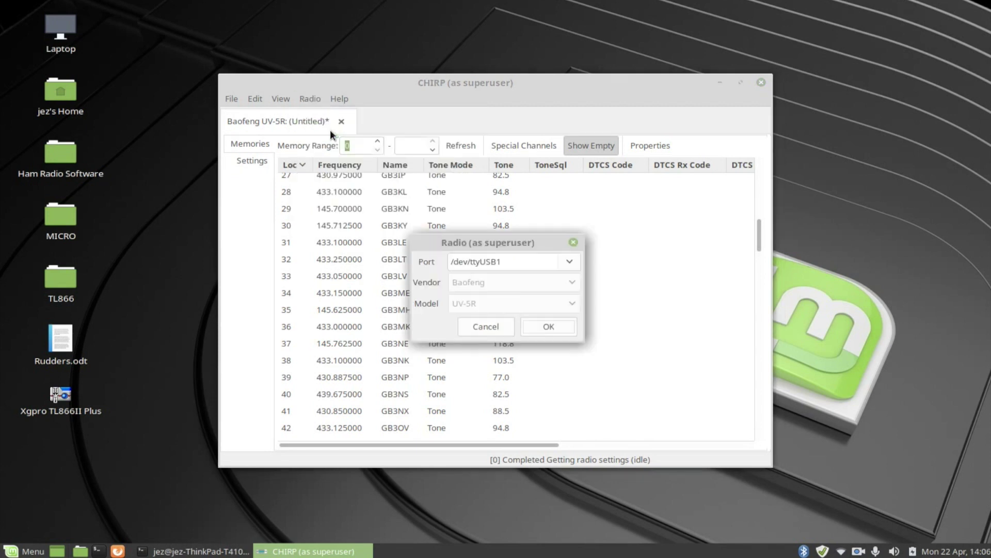
left_click(573, 242)
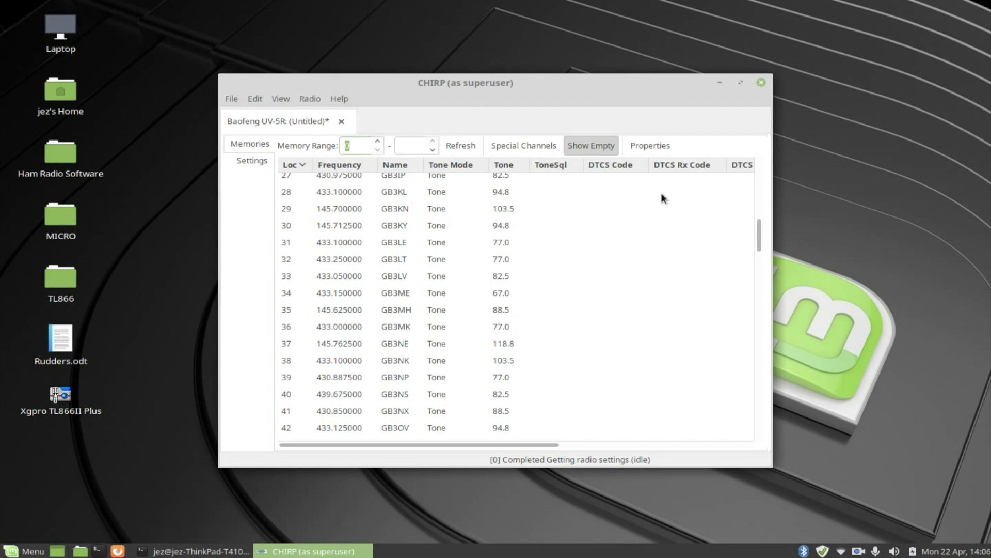
left_click(760, 84)
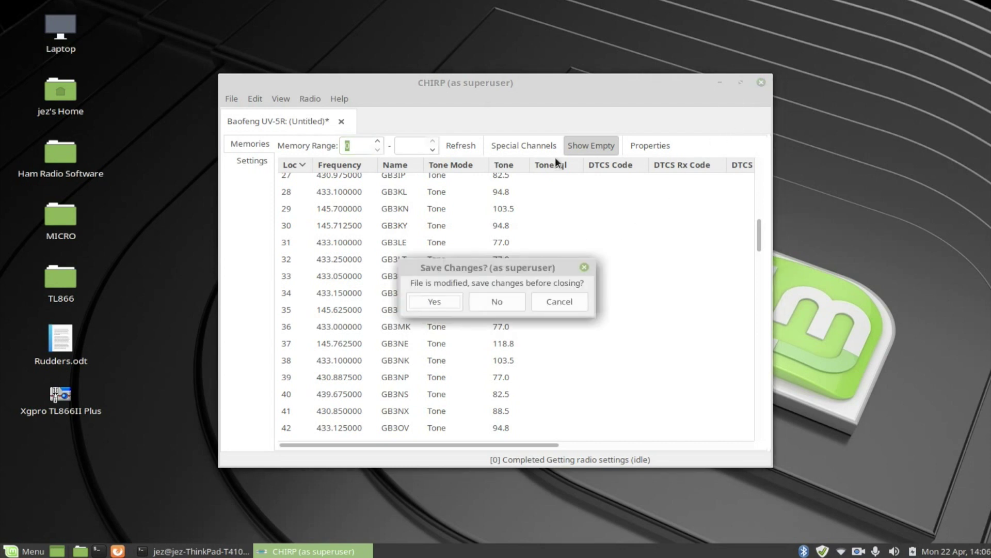
left_click(495, 302)
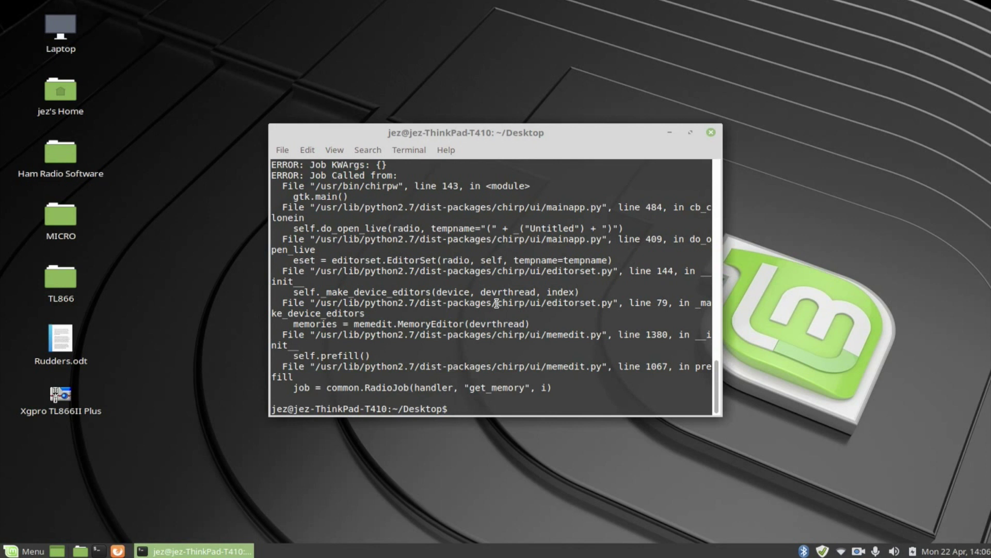